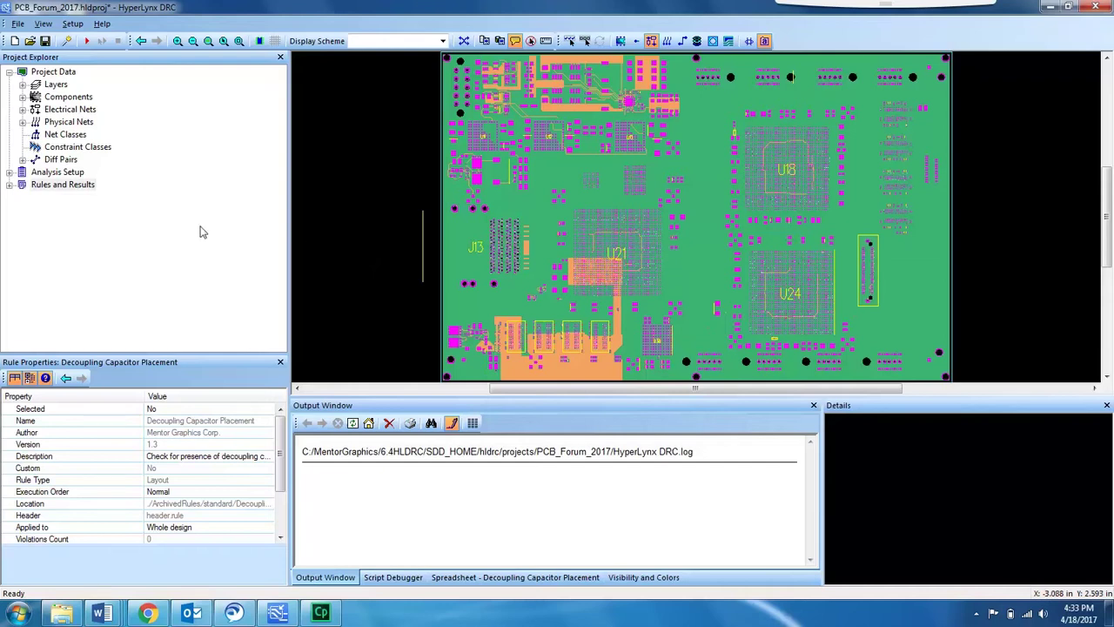
Expand Rules and Results > Rules > DDRx_New_Rules and select the Fly-By Topology rule.
left_click(8, 184)
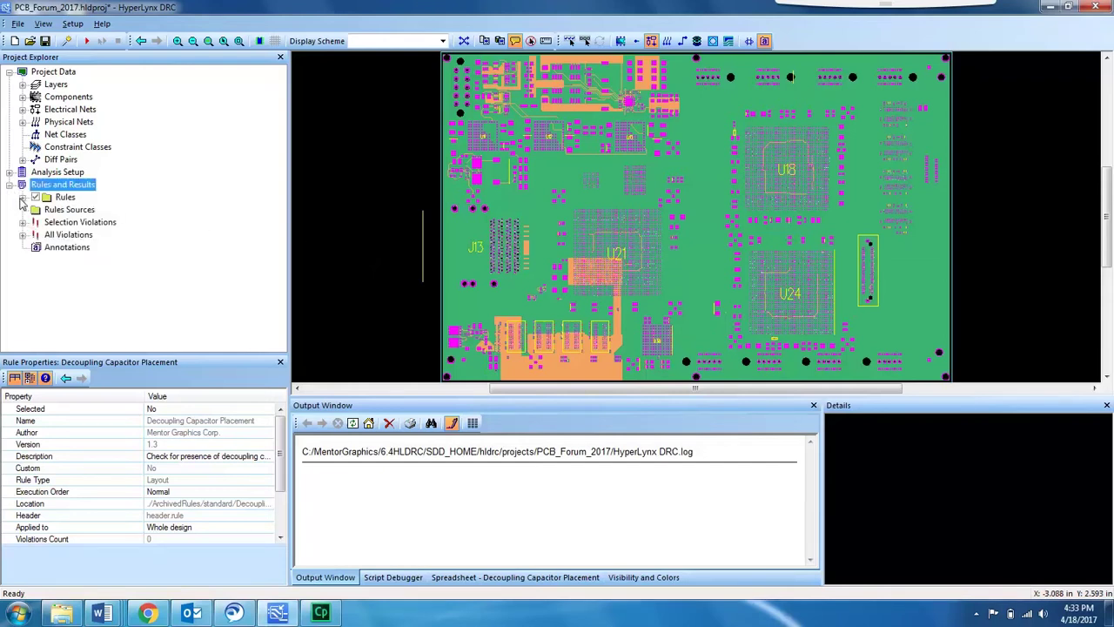
left_click(22, 197)
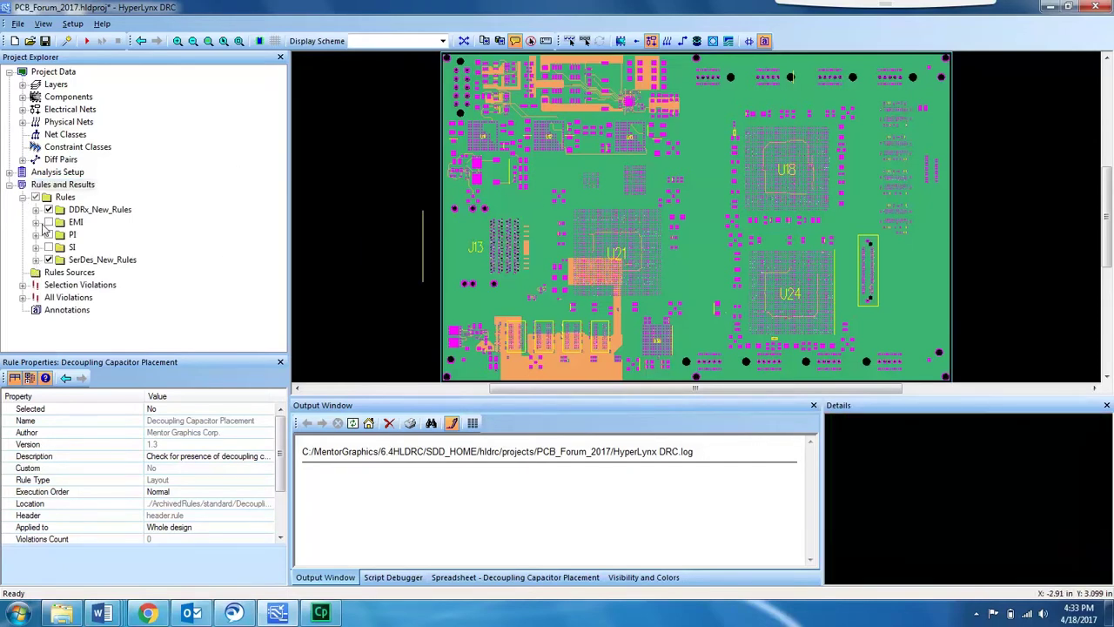
left_click(35, 210)
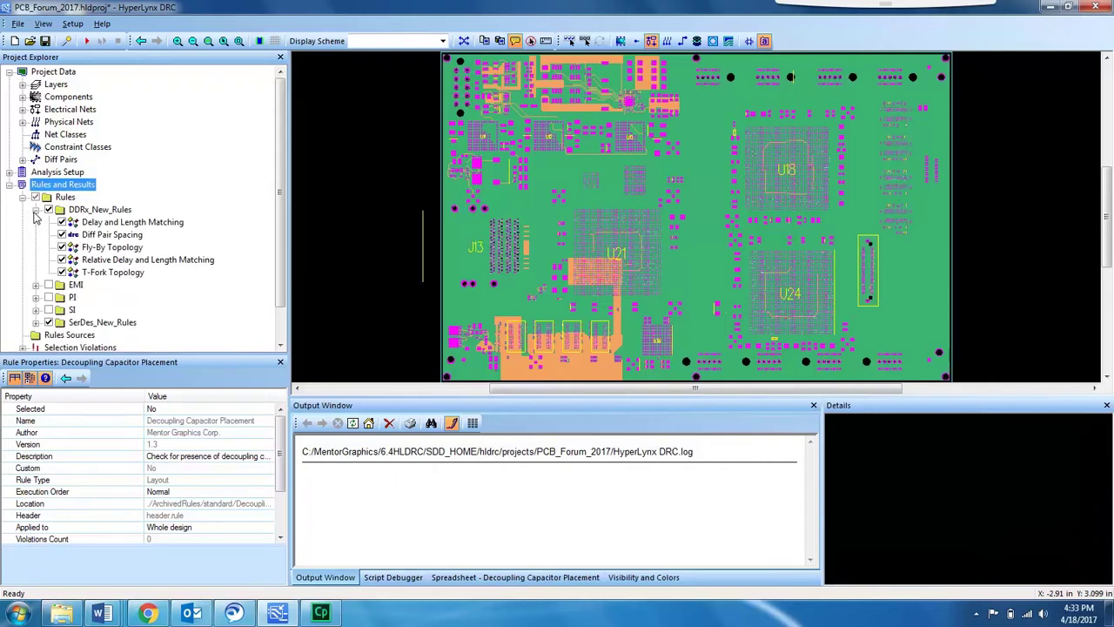
left_click(106, 249)
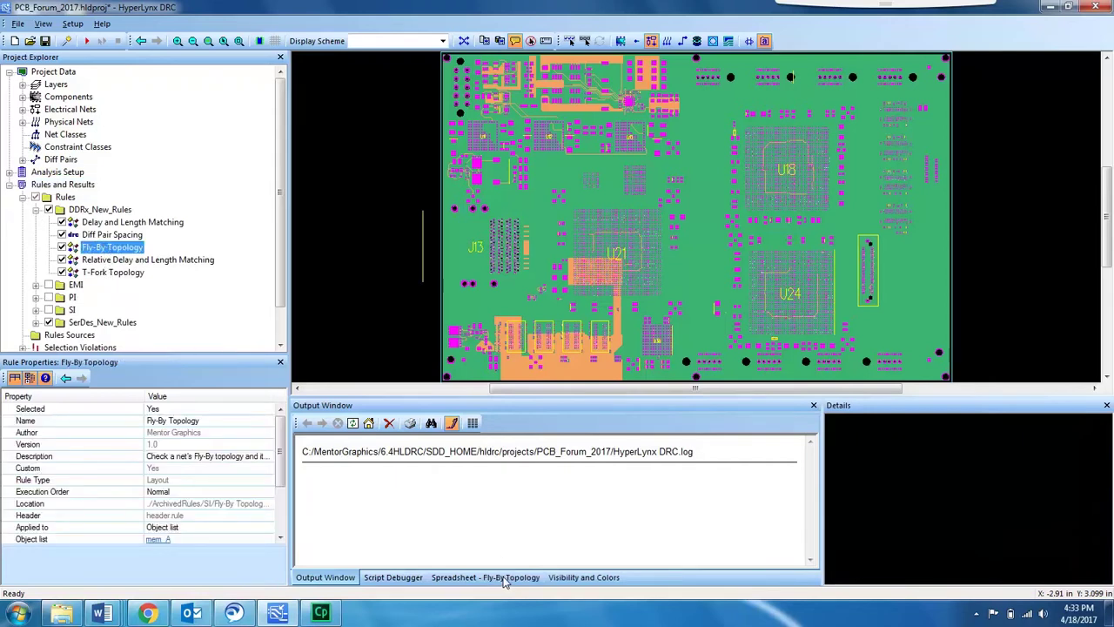
Show the Fly-By Topology diagram and parameters: MaxD0 1.75 in, MaxDn 350 mil, MaxDLast 400 mil.
left_click(505, 579)
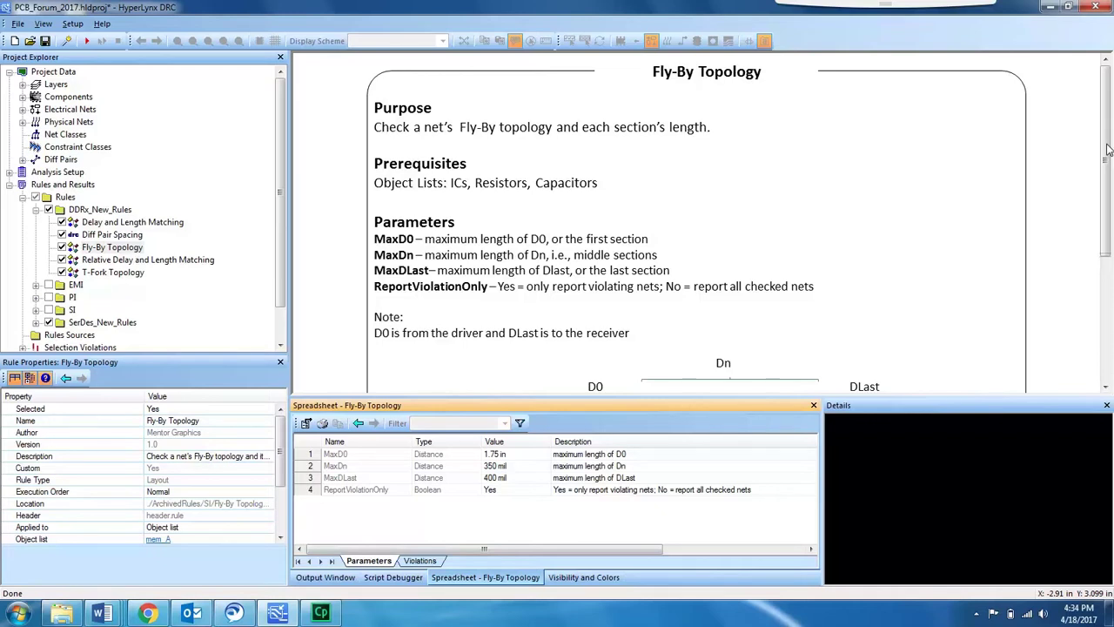
left_click_drag(1108, 150, 1108, 274)
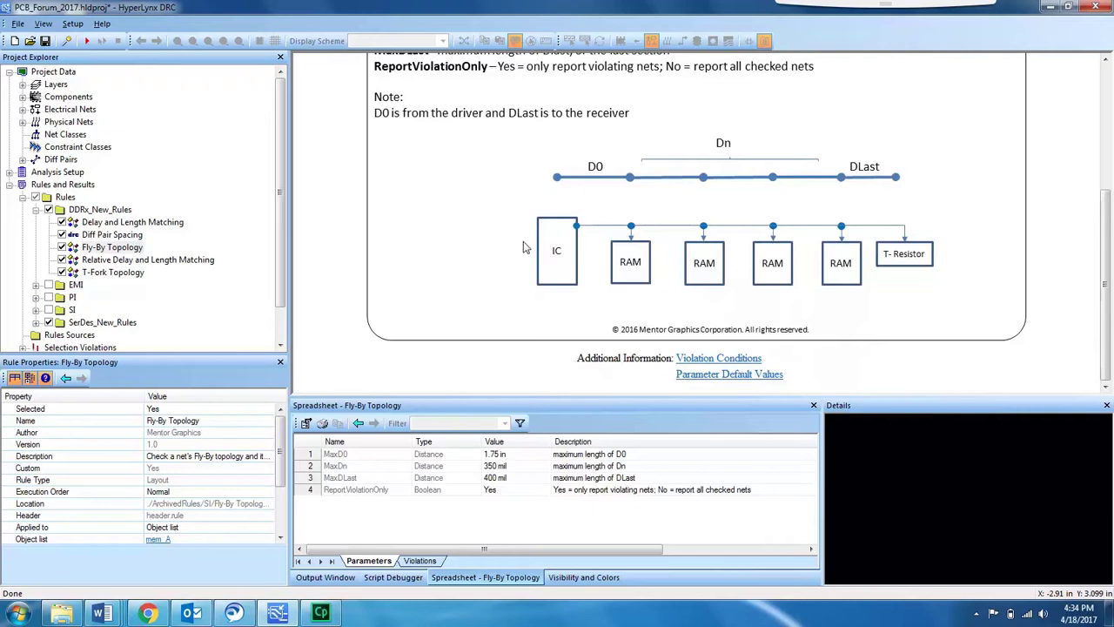
Keep MaxDn at 350 mil and execute the Fly-By Topology check, which reports 36 violations.
left_click(494, 465)
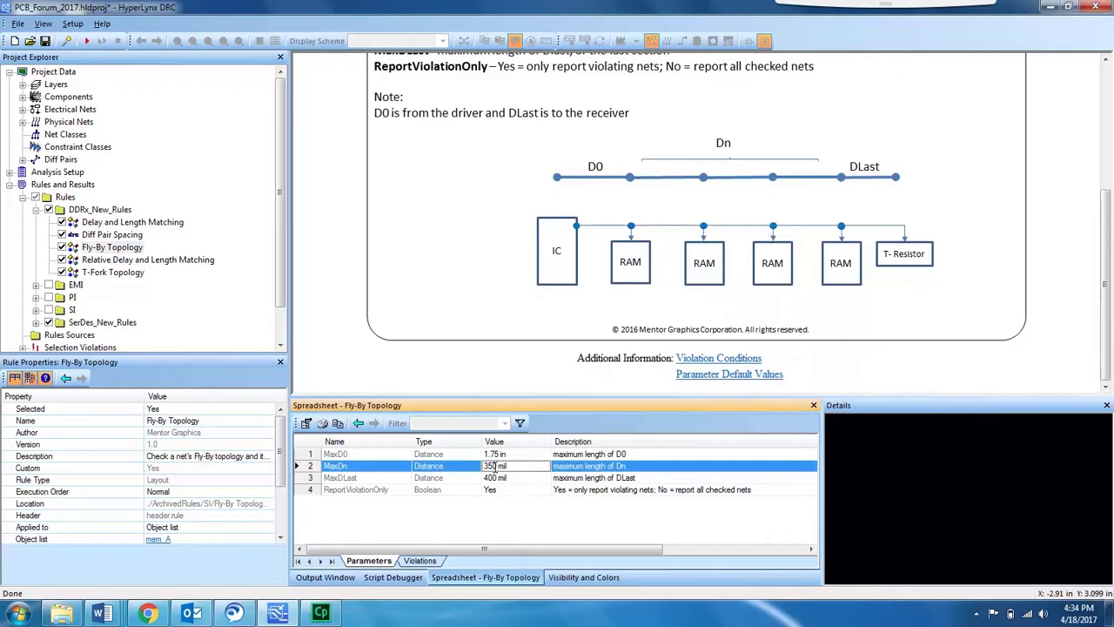
left_click_drag(493, 466, 489, 466)
key("BackSpace")
type("0")
key("BackSpace")
type("5")
right_click(133, 248)
left_click(162, 256)
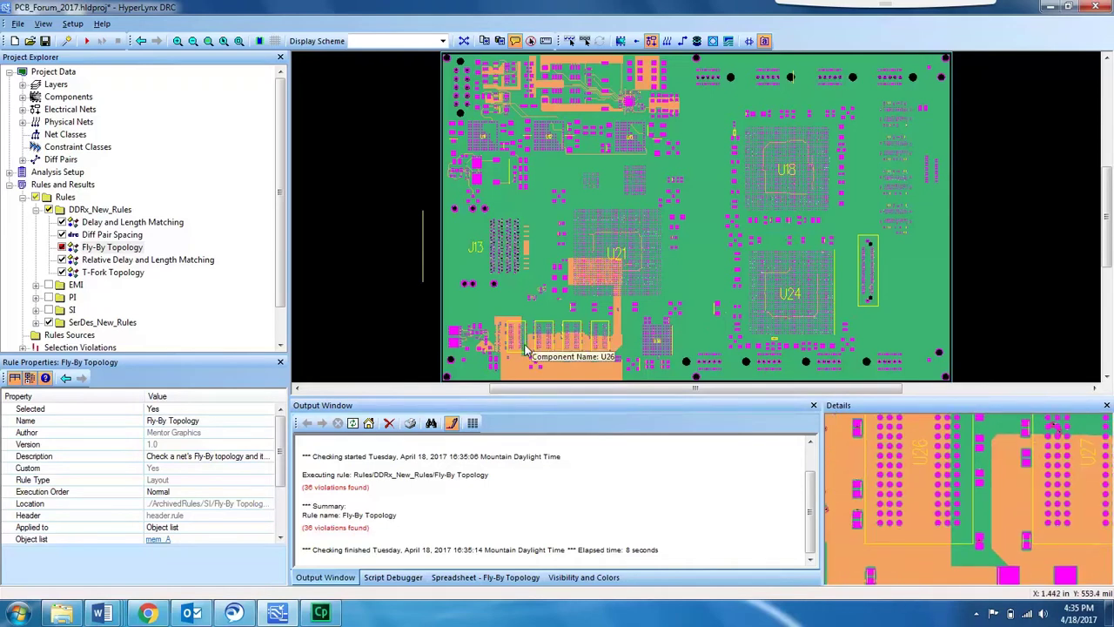
List the Fly-By Topology violations and highlight row 1: mem_a[1] Dn 457.8 mil versus 350 mil.
left_click(458, 578)
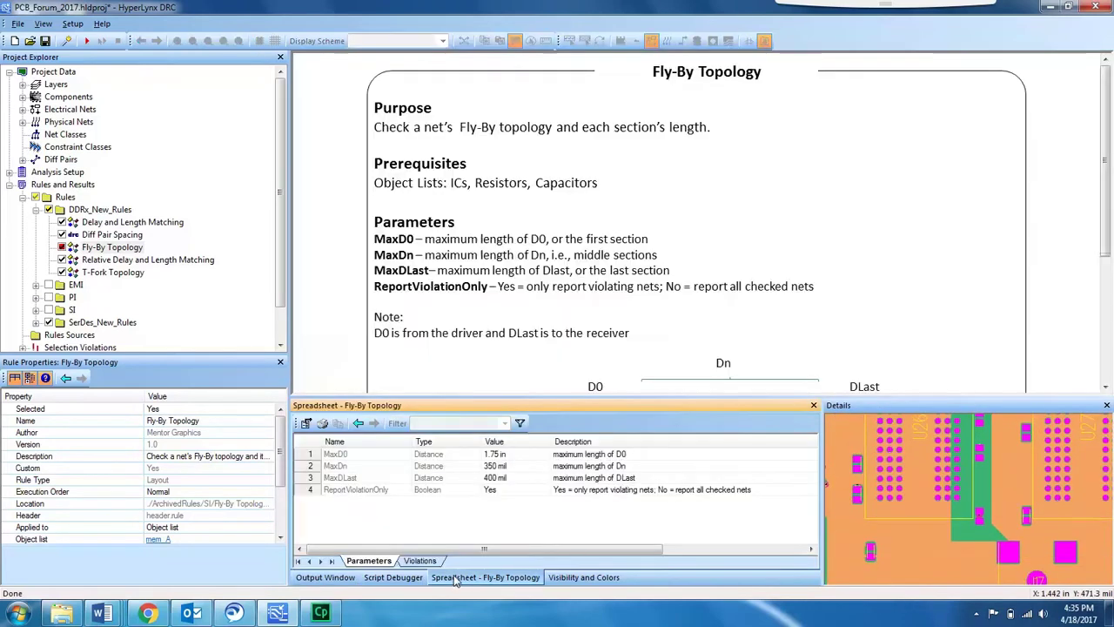
left_click(418, 561)
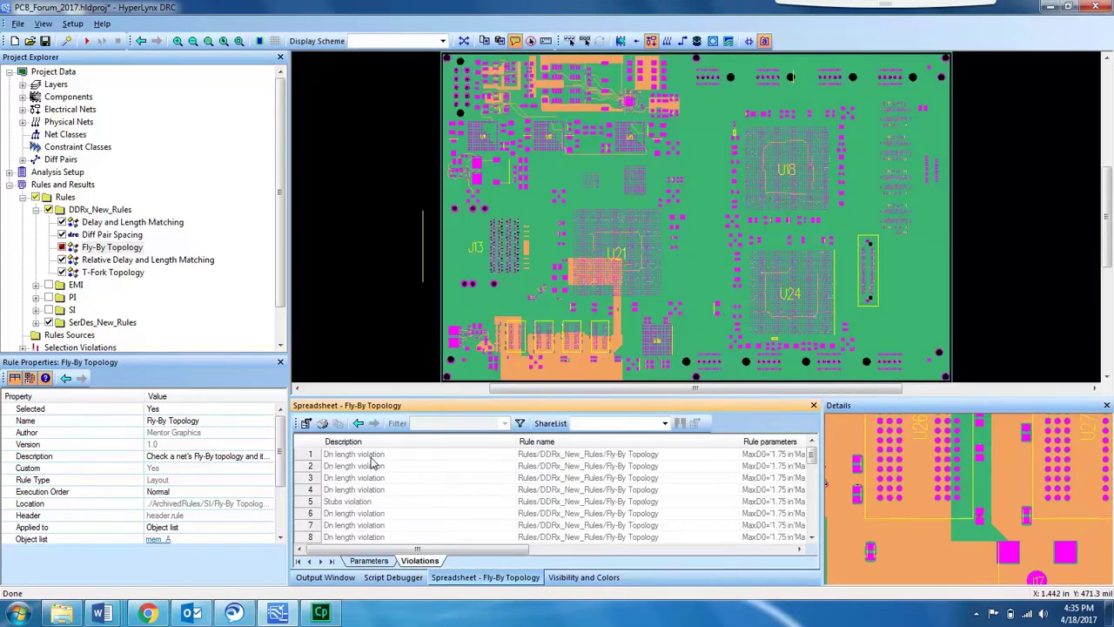
left_click(370, 459)
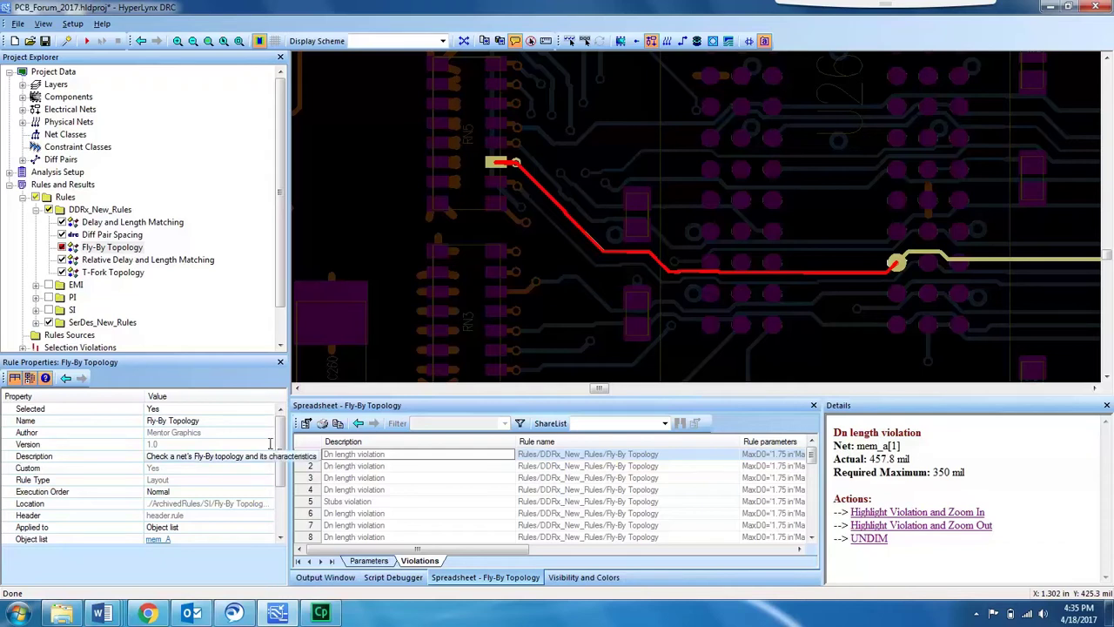
scroll(286, 435, "down", 3)
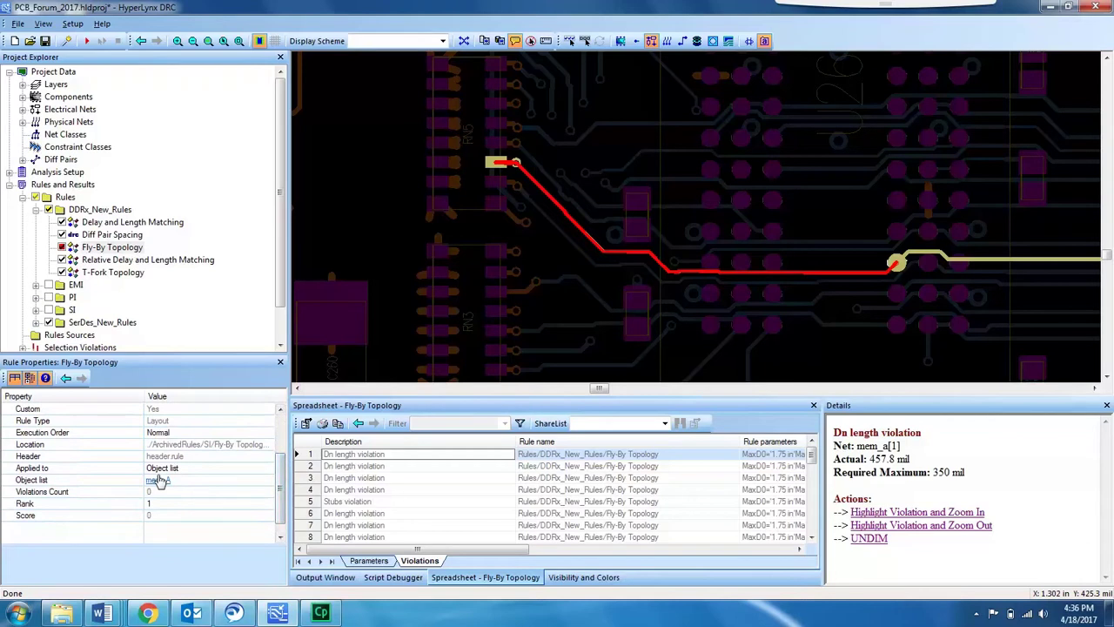
Keep the rule scoped to the mem_A object list, then highlight violation 2: mem_a[1] Dn 565.7 mil.
left_click(268, 471)
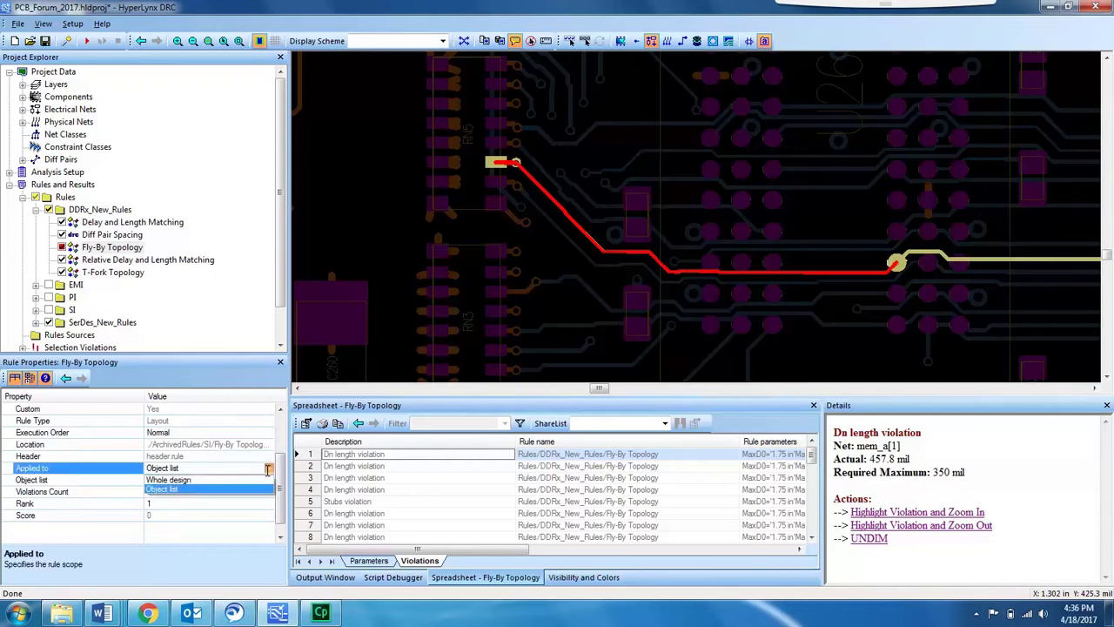
left_click(265, 472)
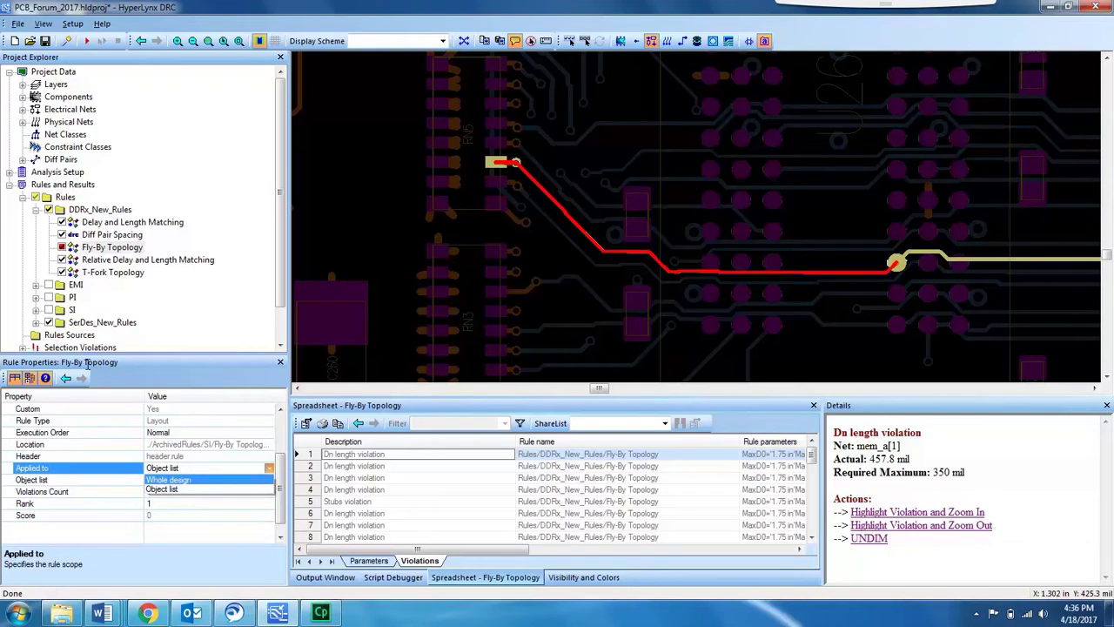
left_click(165, 490)
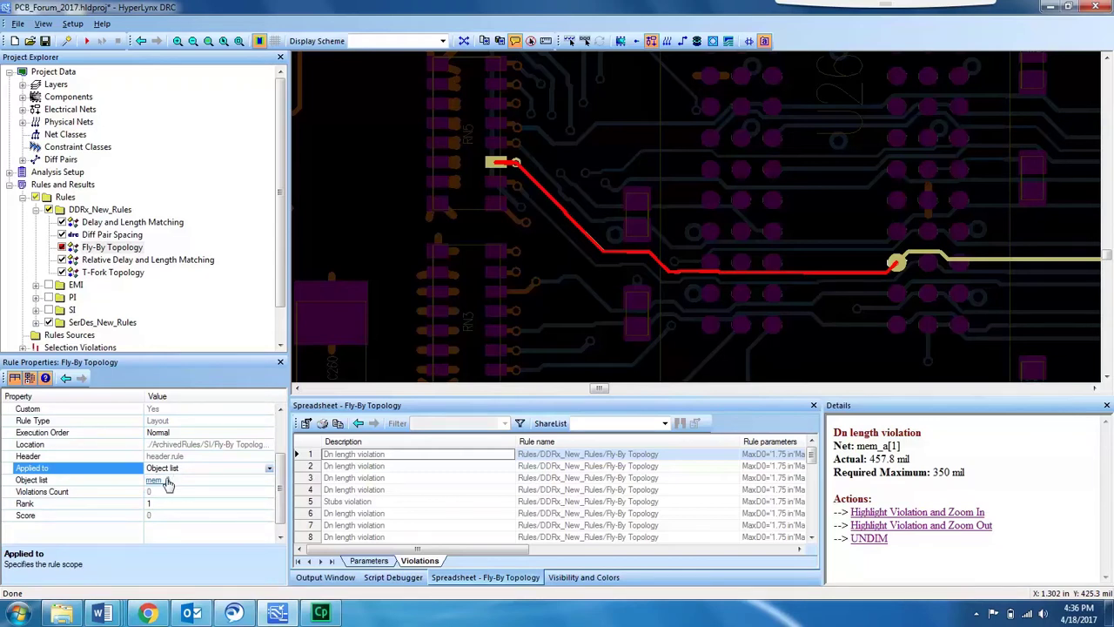
left_click(166, 480)
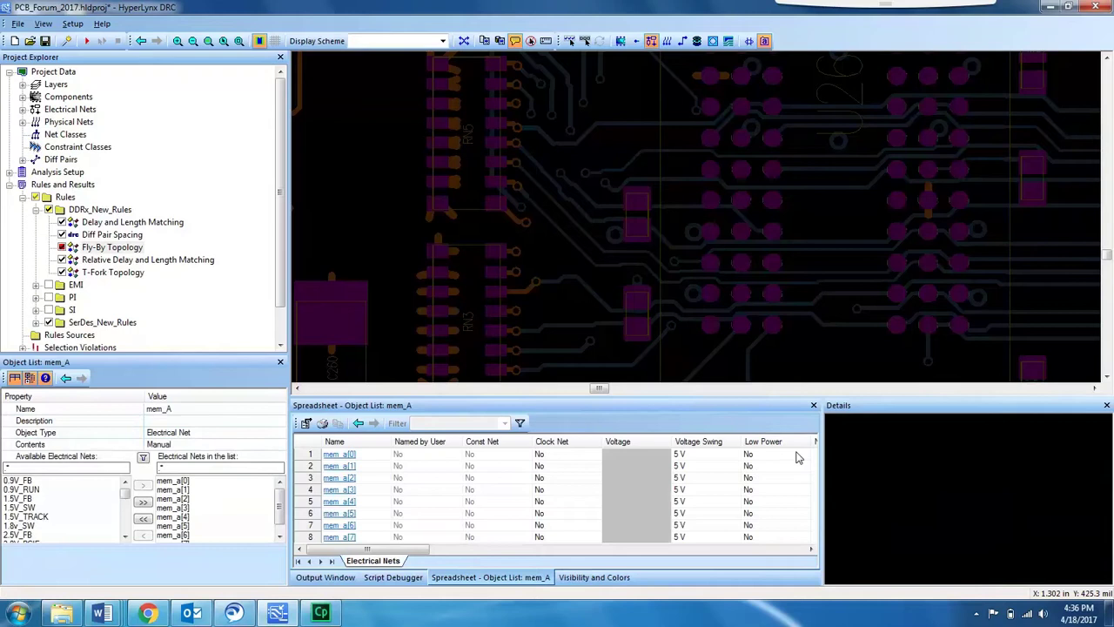
left_click(138, 247)
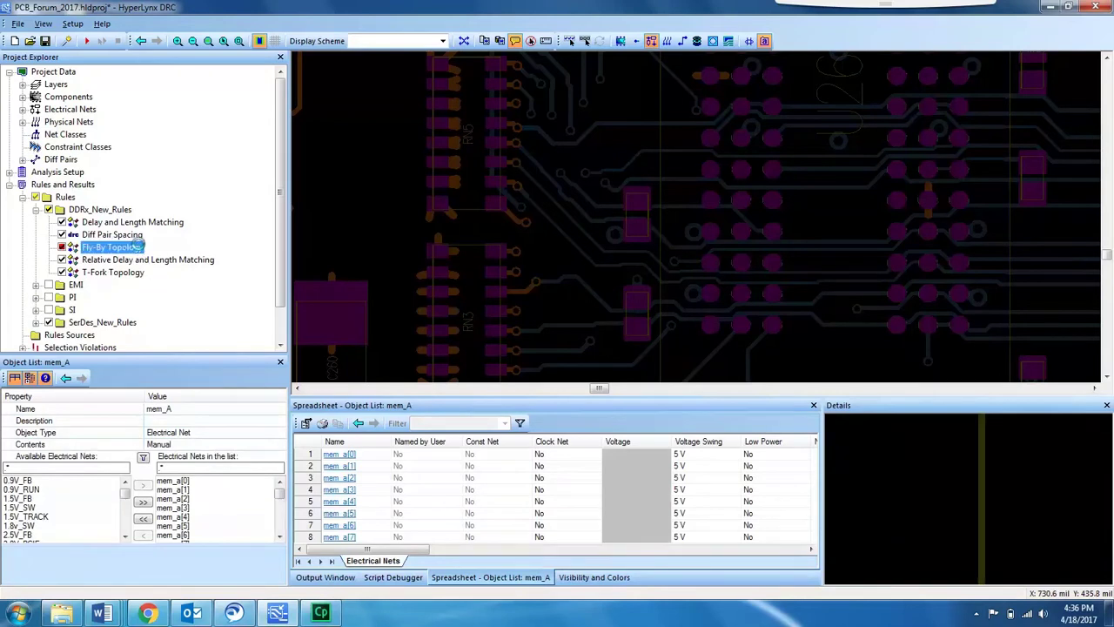
left_click(401, 470)
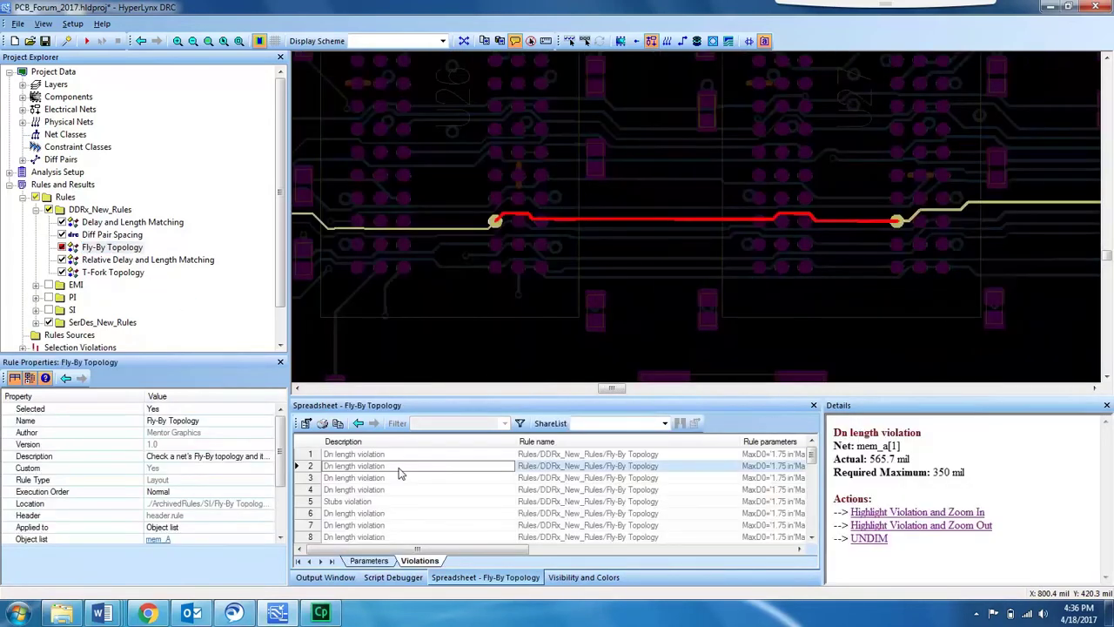